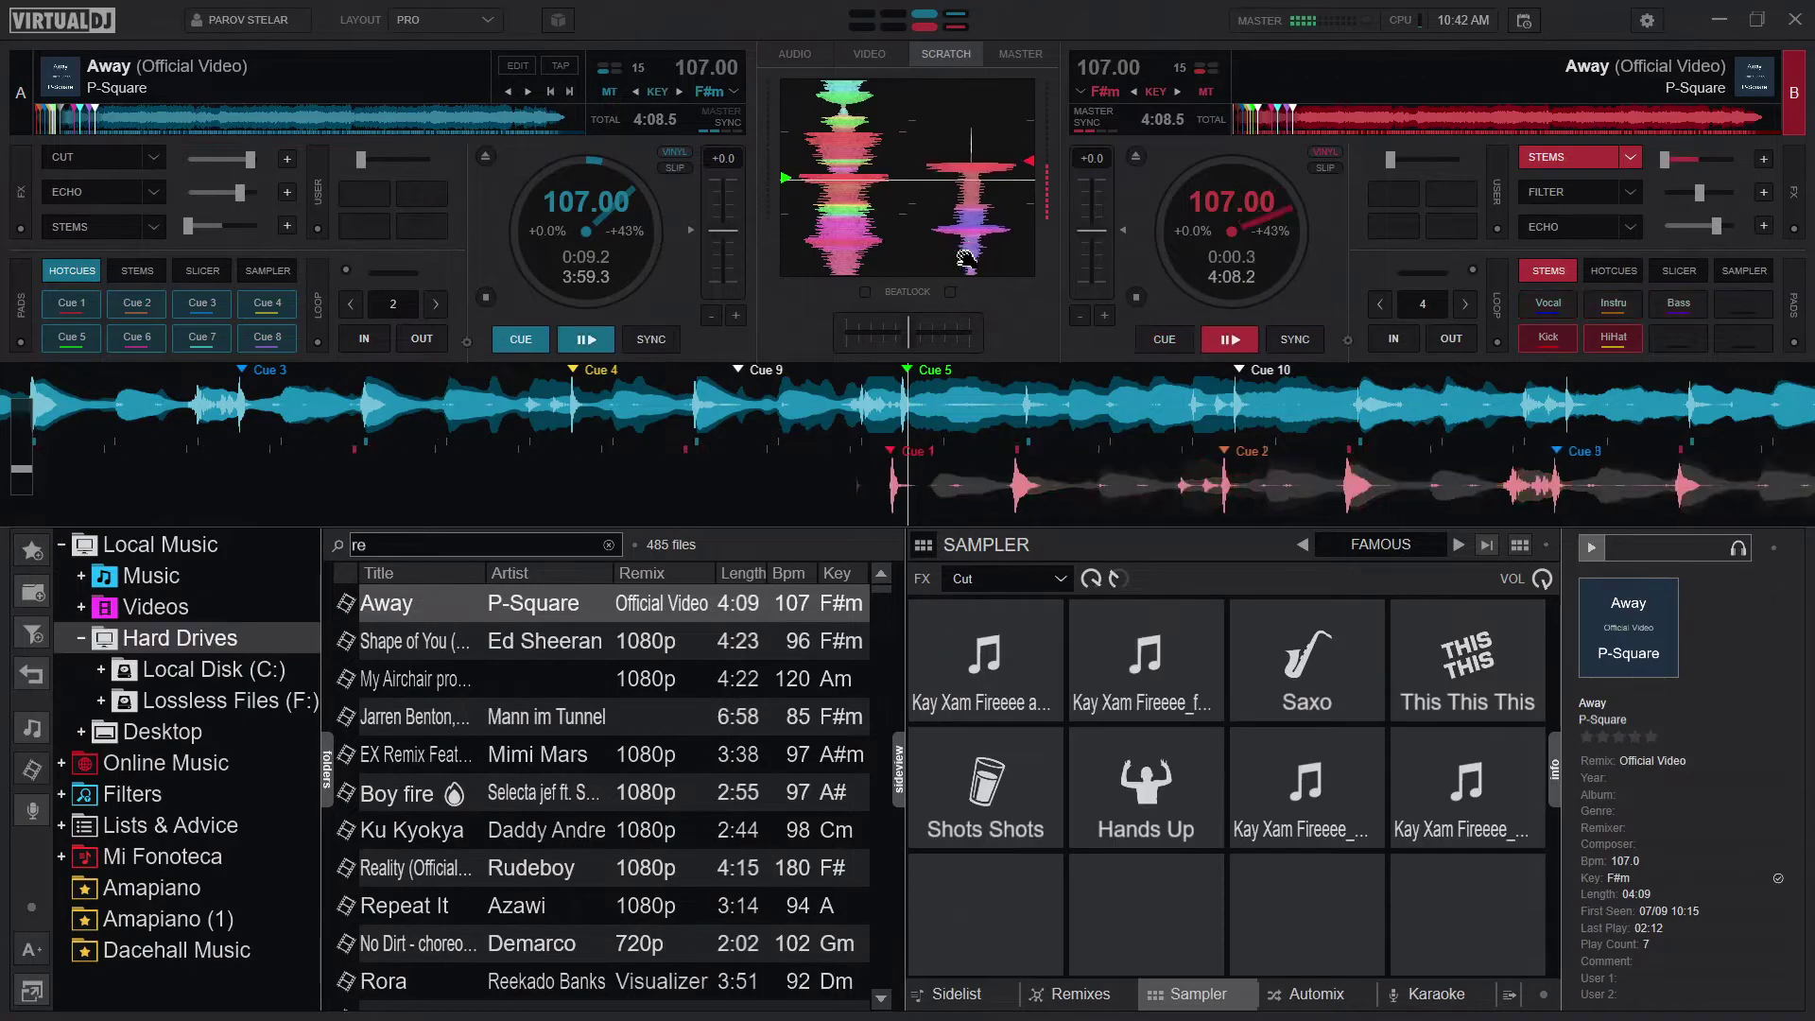
key(space)
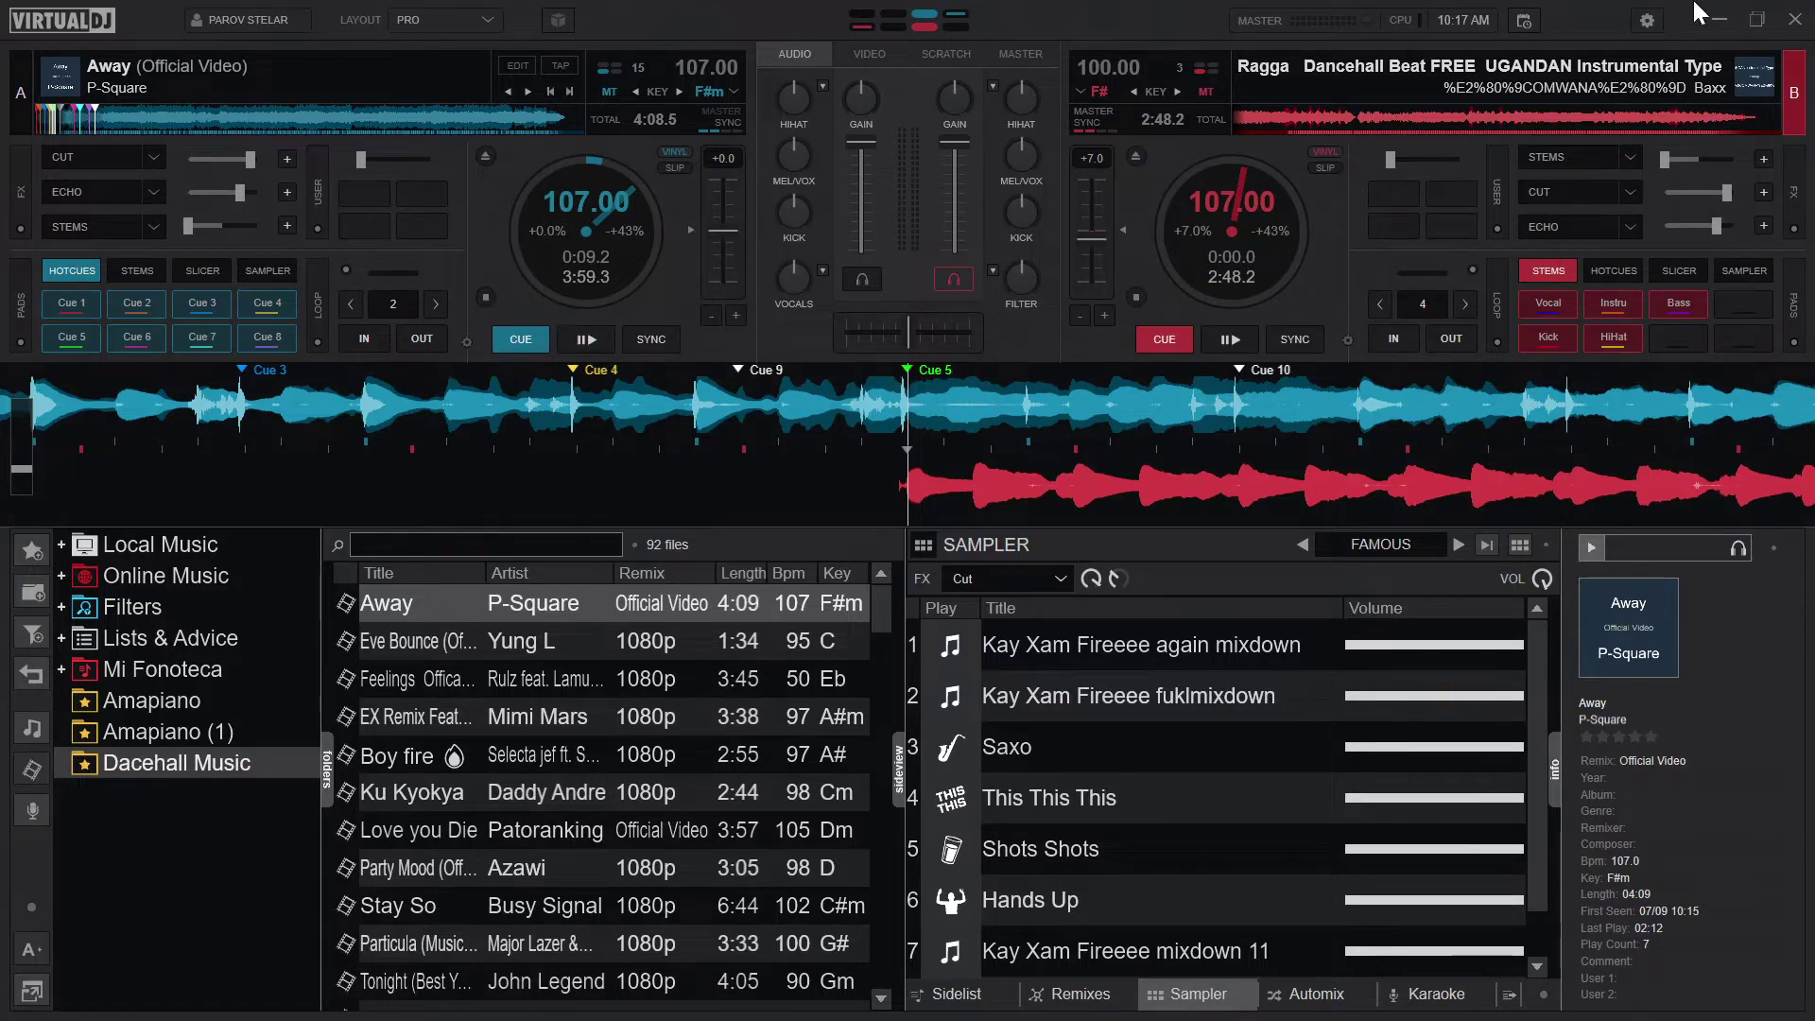
Step: Switch the keyboard mapping in the settings to factory default Optional
click(1647, 20)
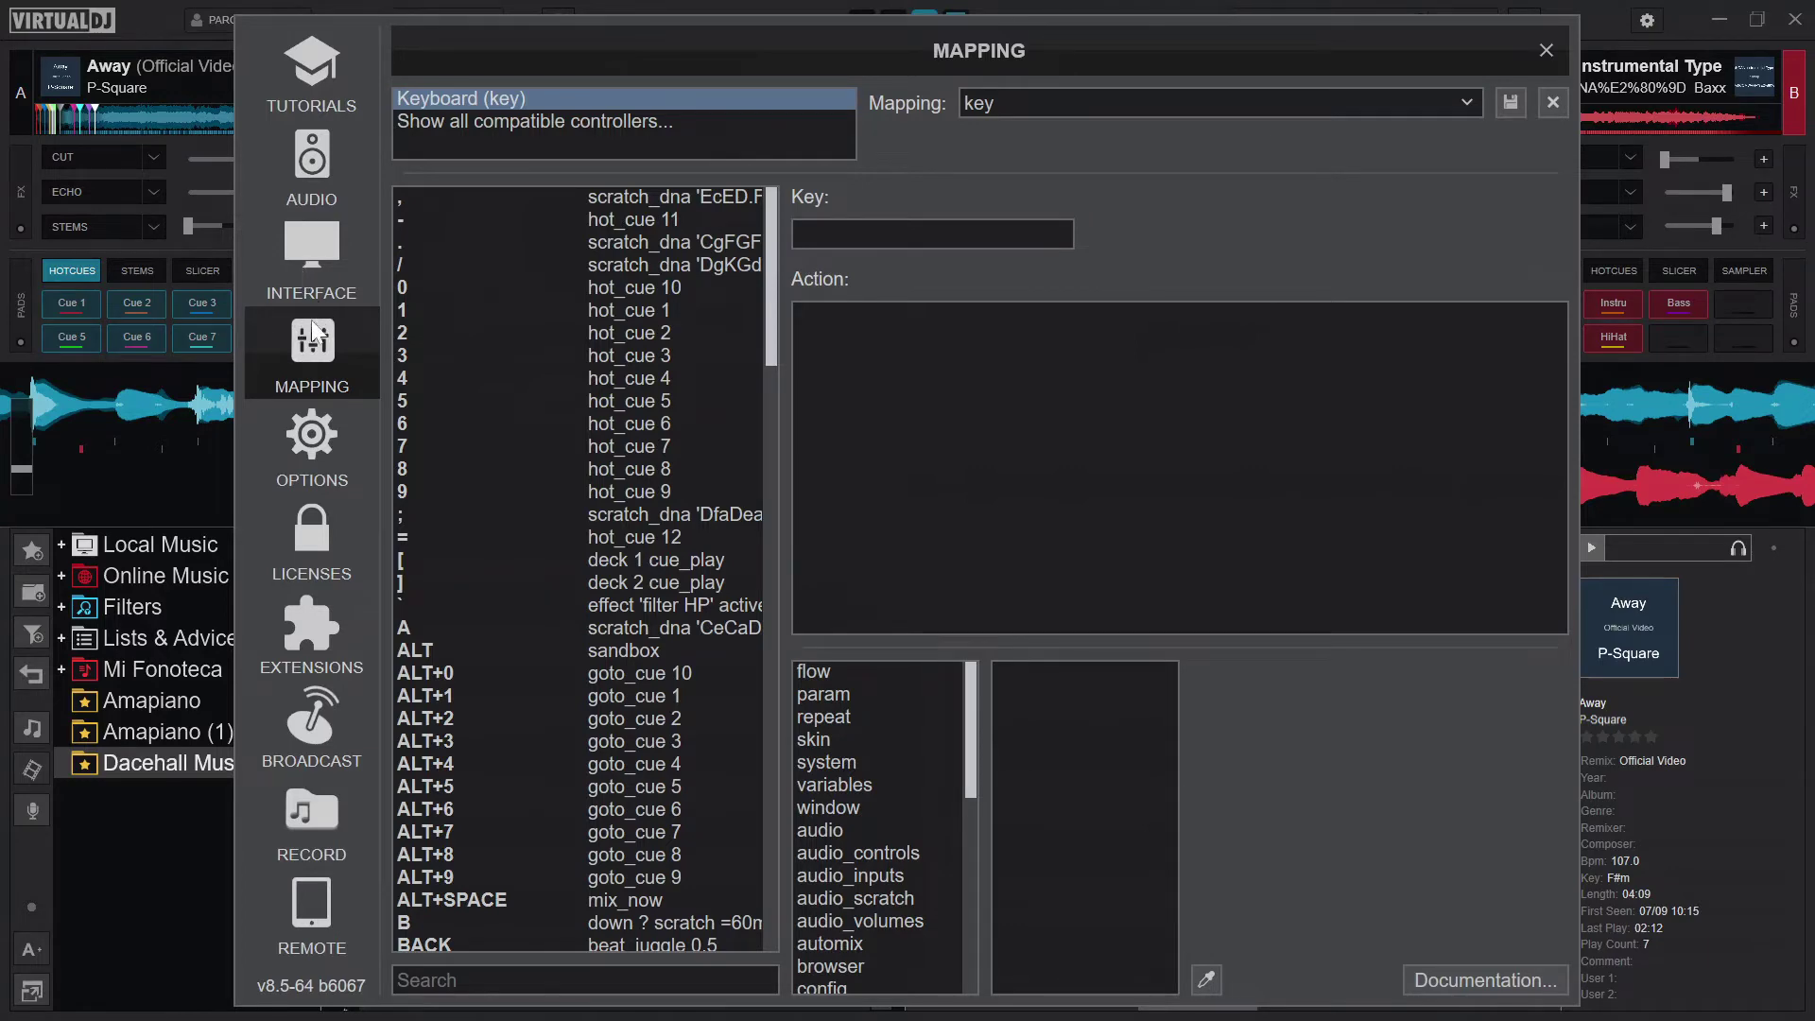
click(320, 357)
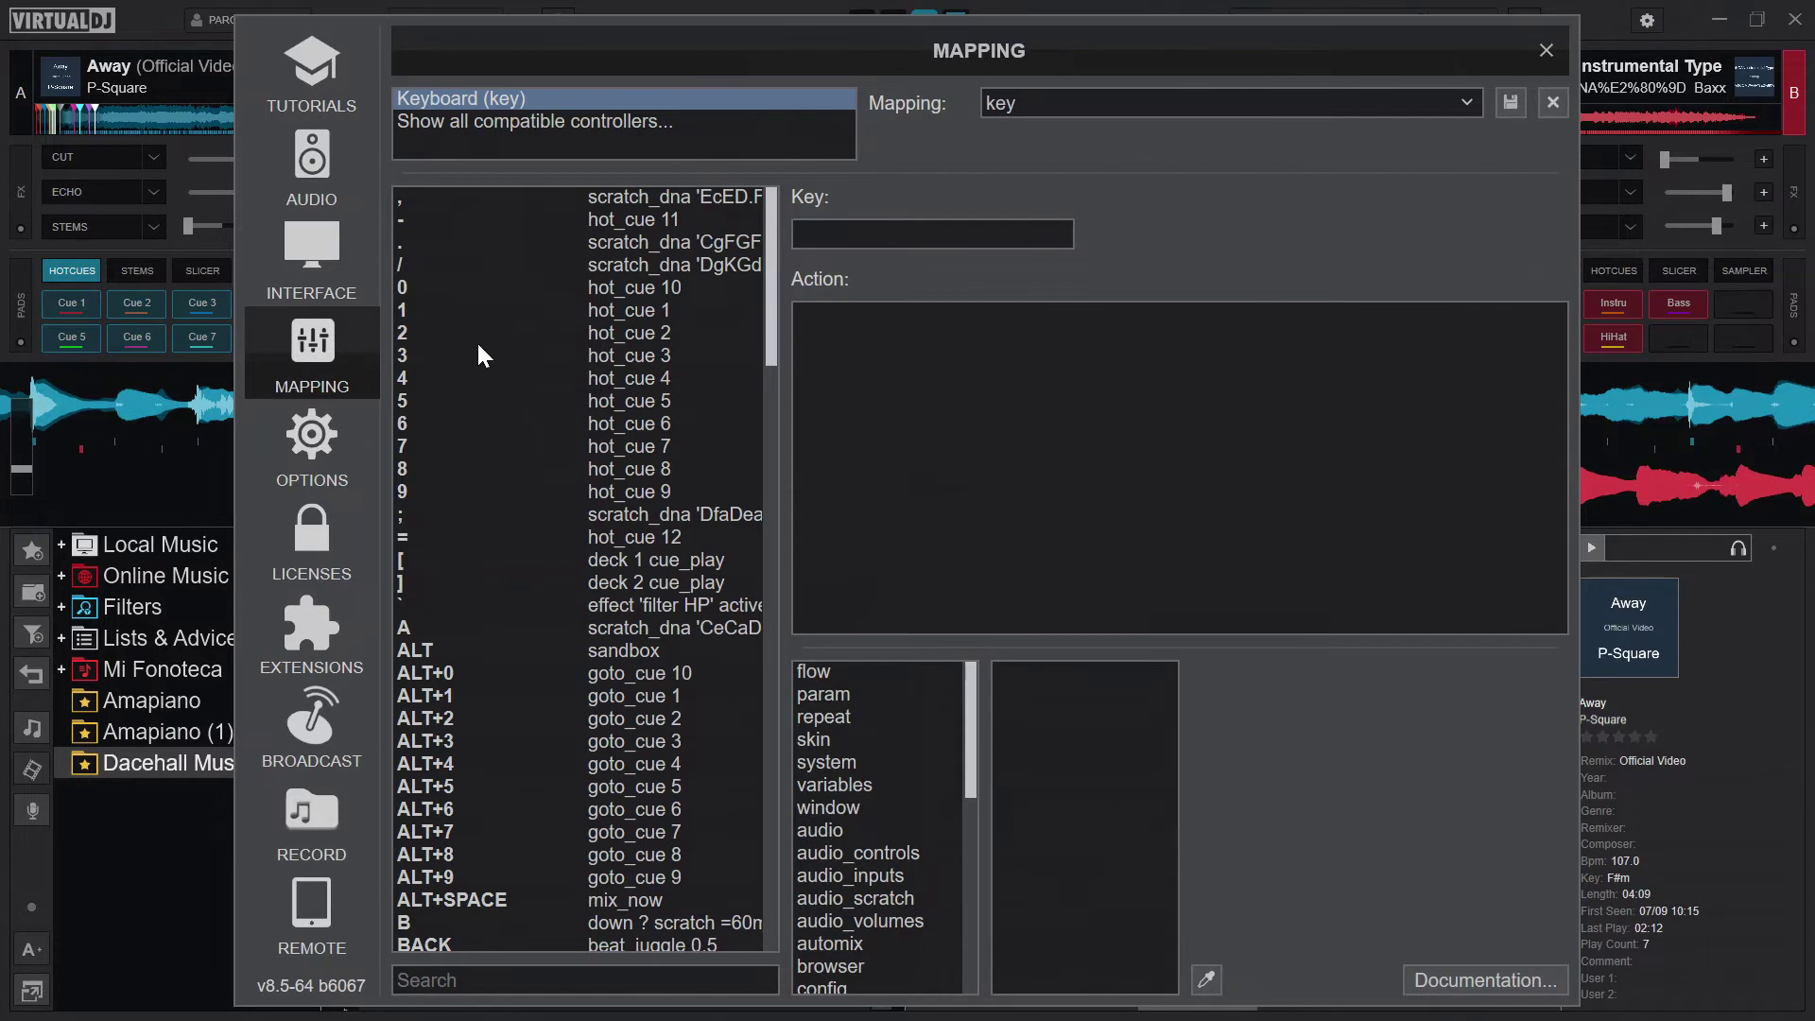
click(1467, 101)
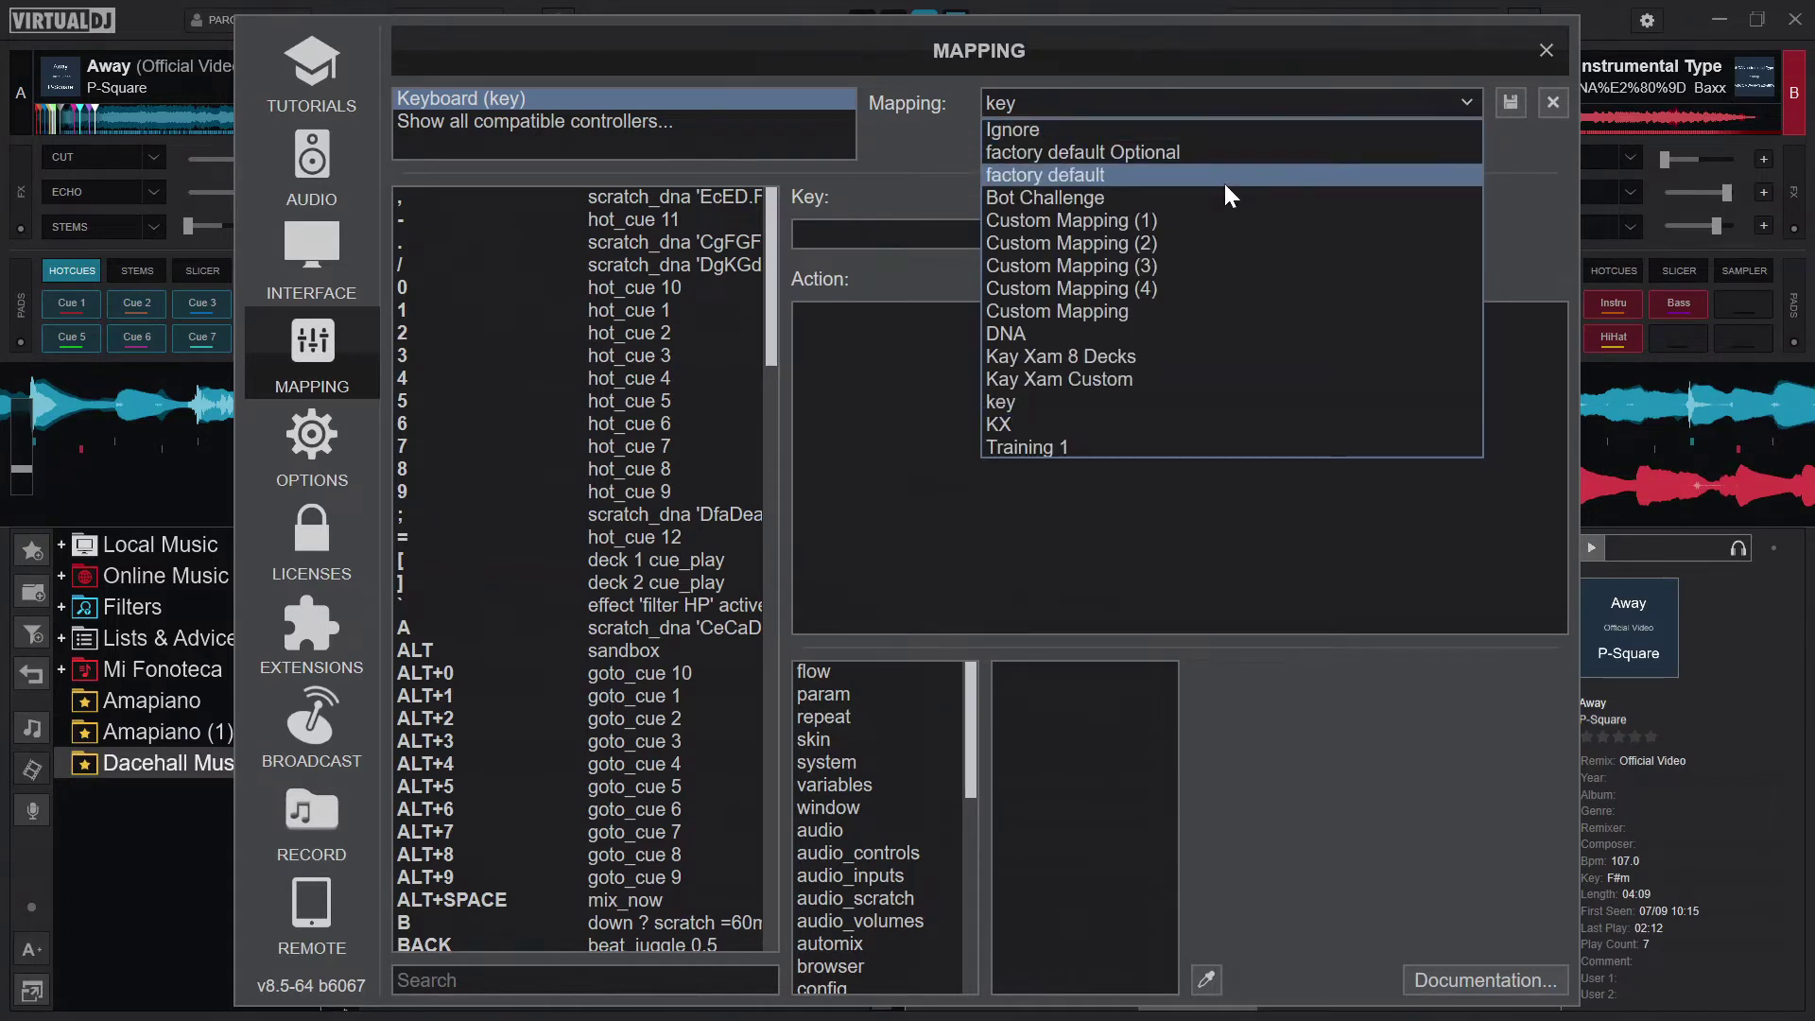
click(1072, 159)
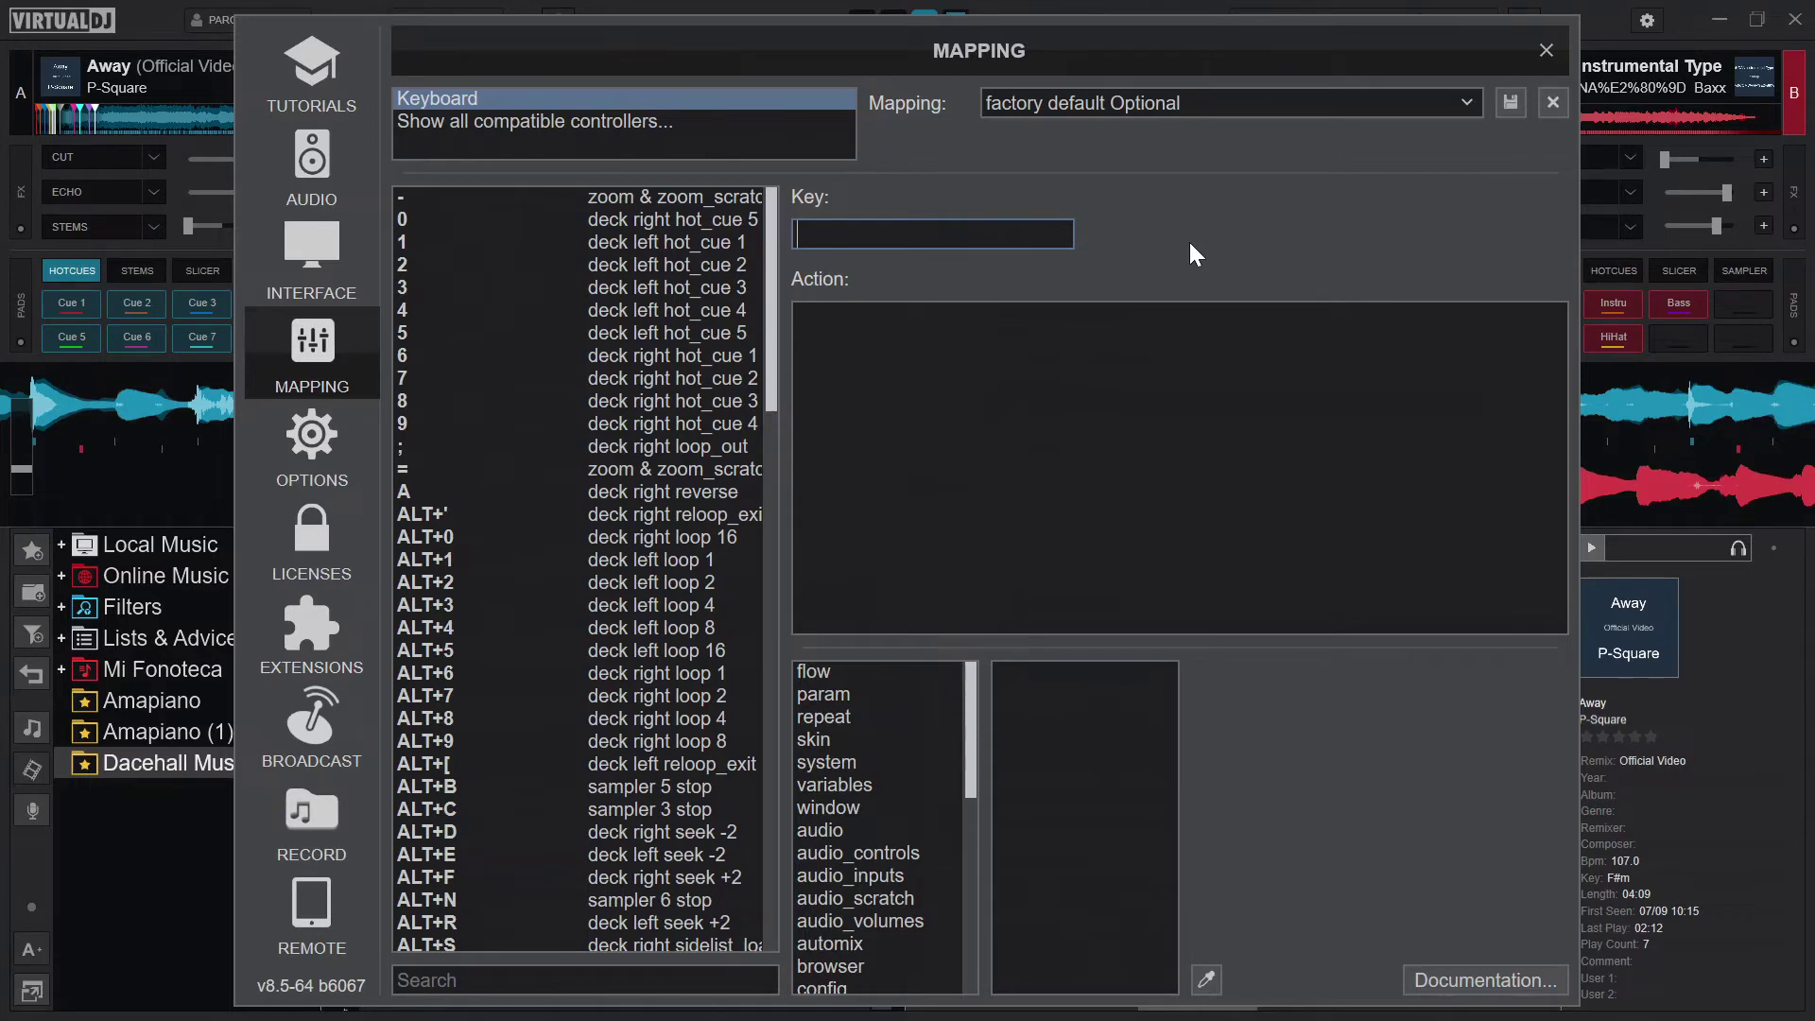
Step: Bring up the UP key's mapping and clear its existing browser_scroll action
key(Up)
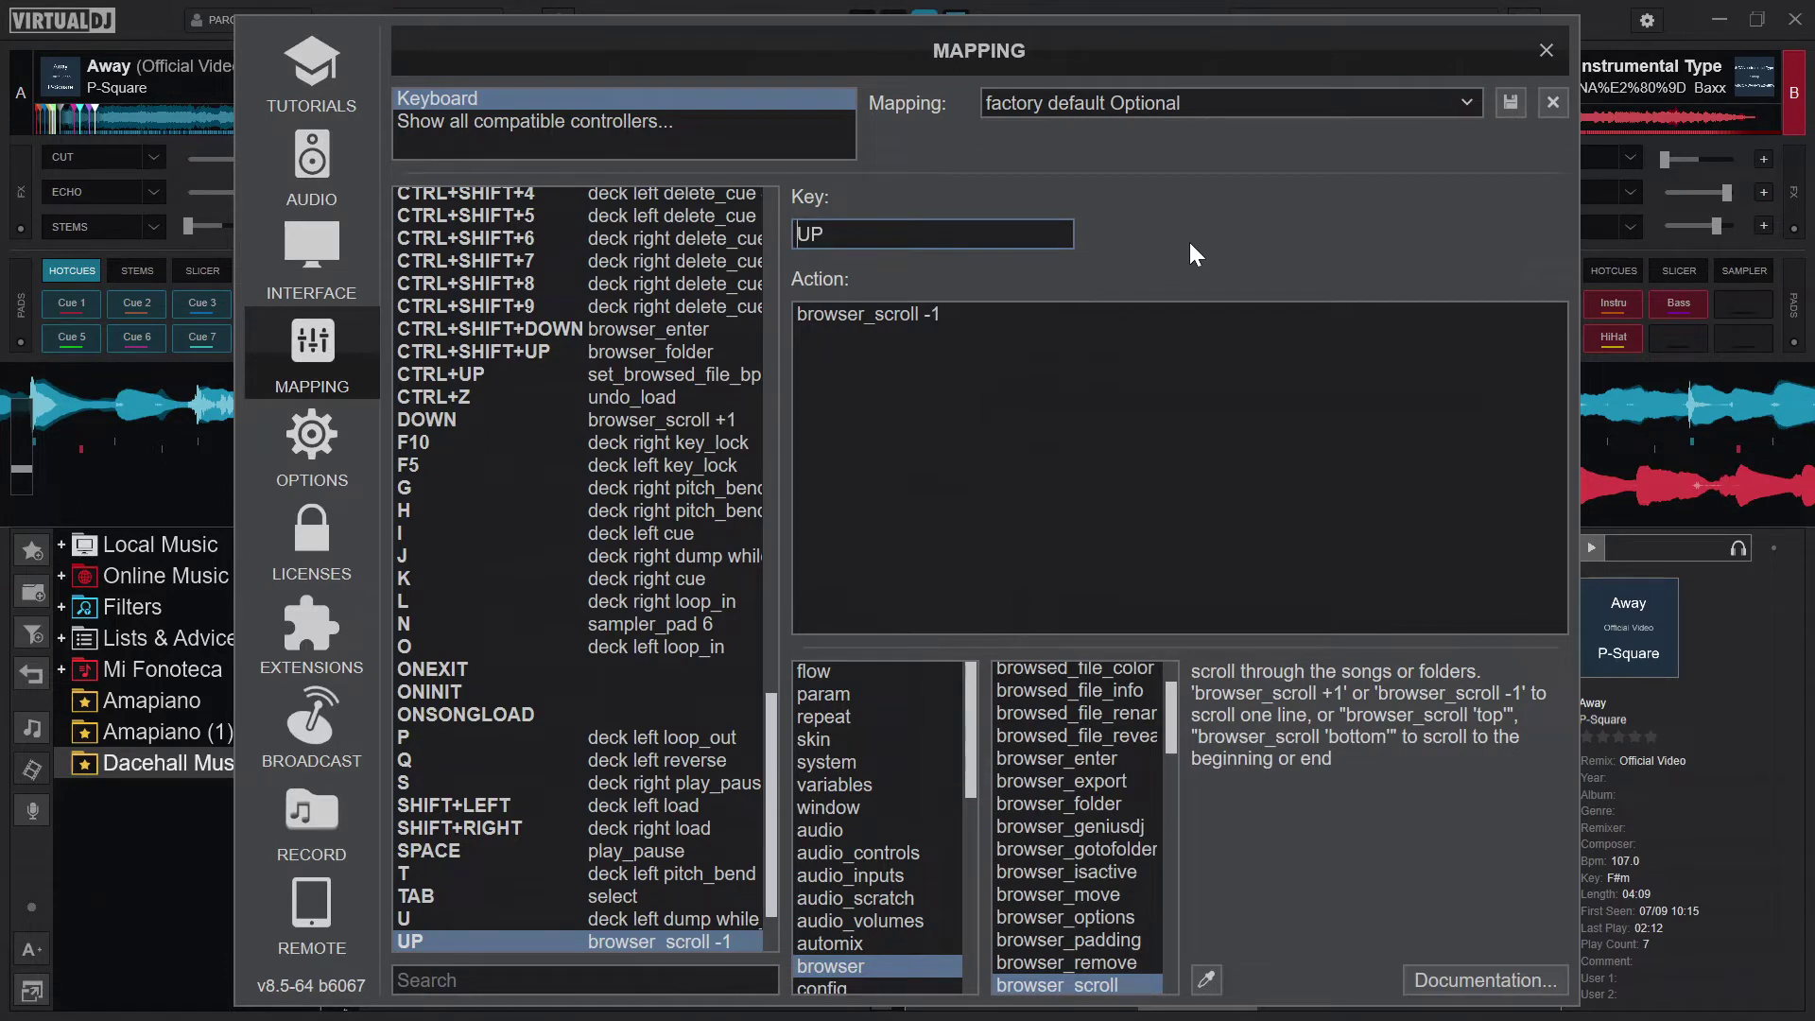
key(Tab)
key(BackSpace)
key(BackSpace)
key(BackSpace)
key(BackSpace)
key(BackSpace)
key(BackSpace)
key(BackSpace)
key(BackSpace)
key(BackSpace)
key(BackSpace)
key(BackSpace)
key(BackSpace)
key(BackSpace)
key(BackSpace)
key(BackSpace)
key(BackSpace)
key(BackSpace)
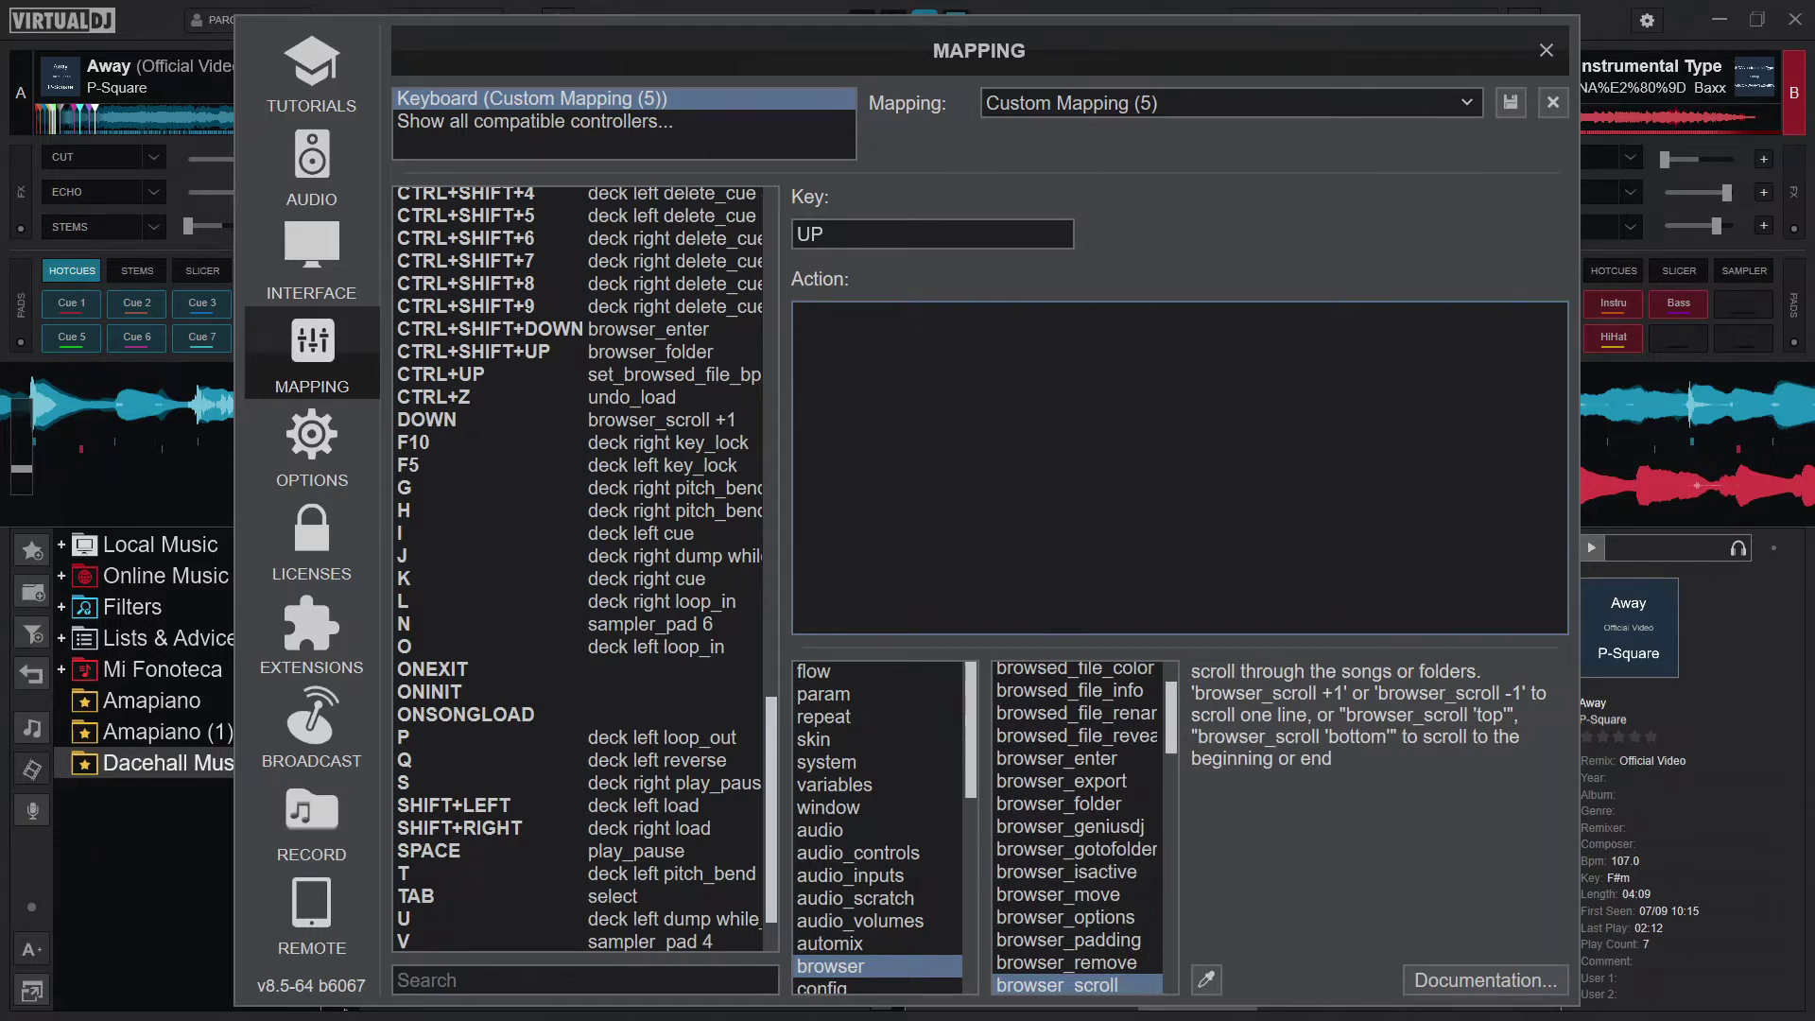
Step: Assign the action "down ? scratch +120ms : goto_cue" to the UP key and close the settings
text(down)
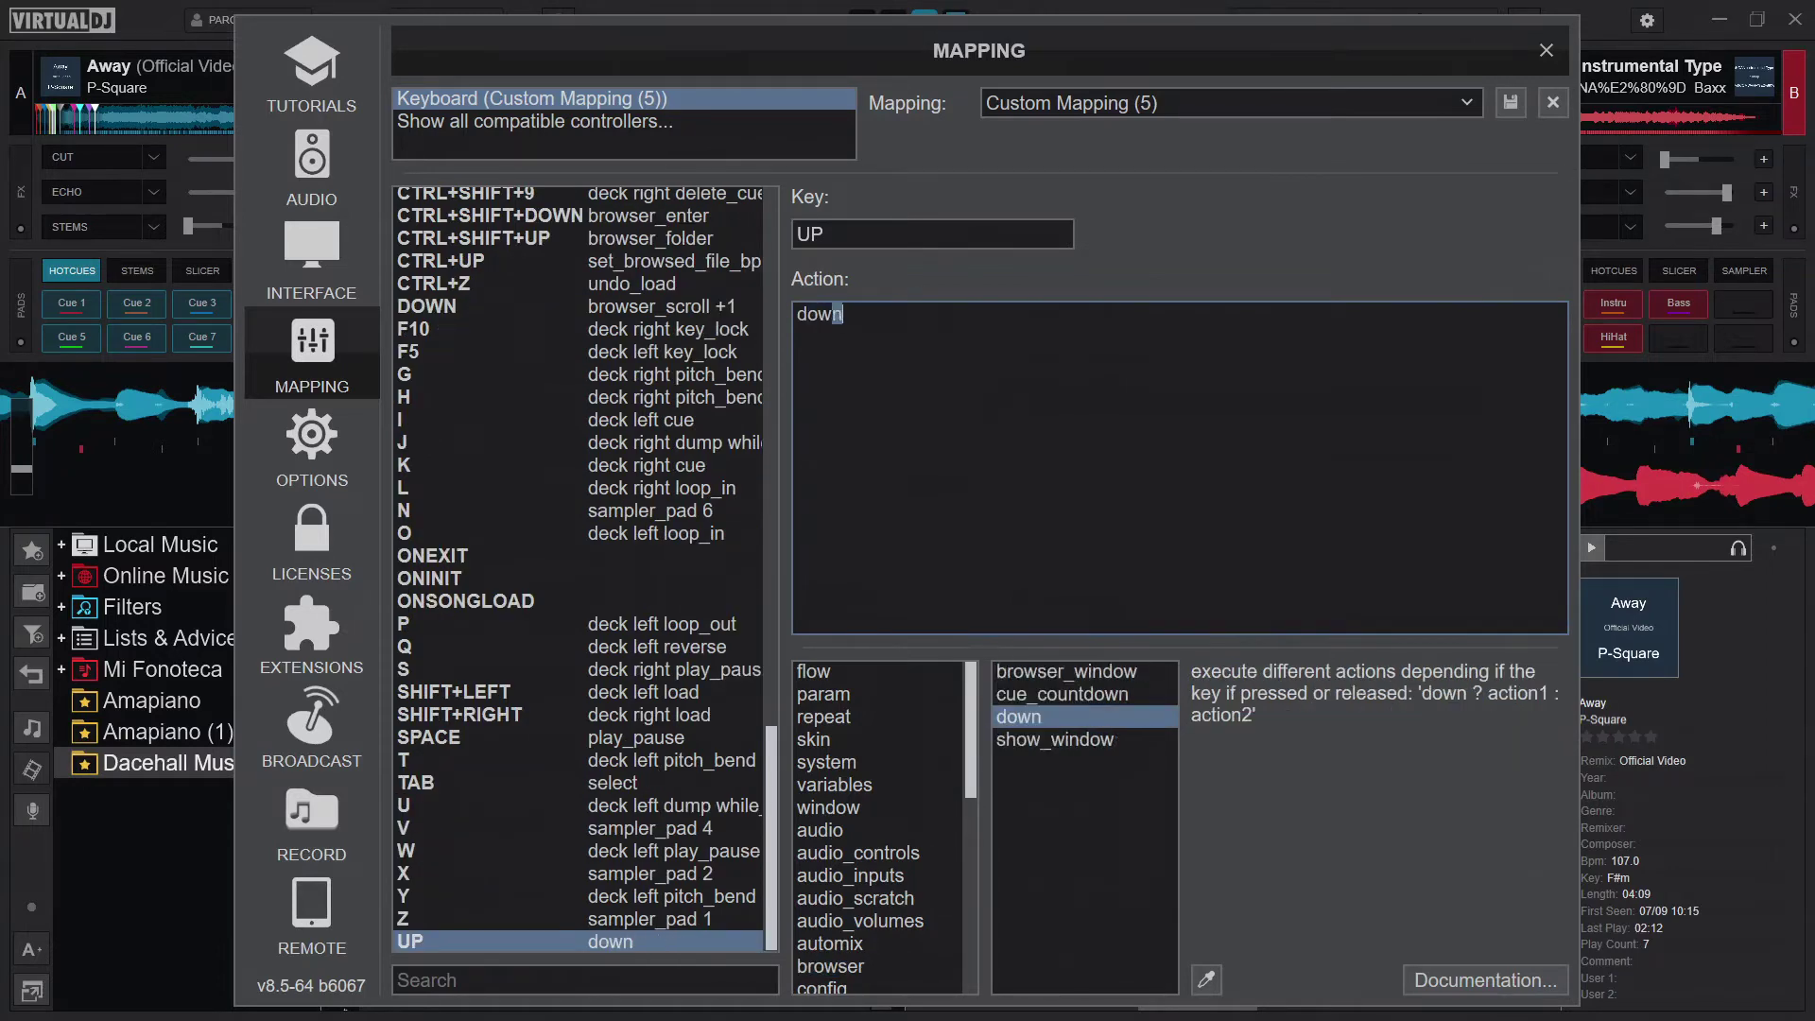
text( ? )
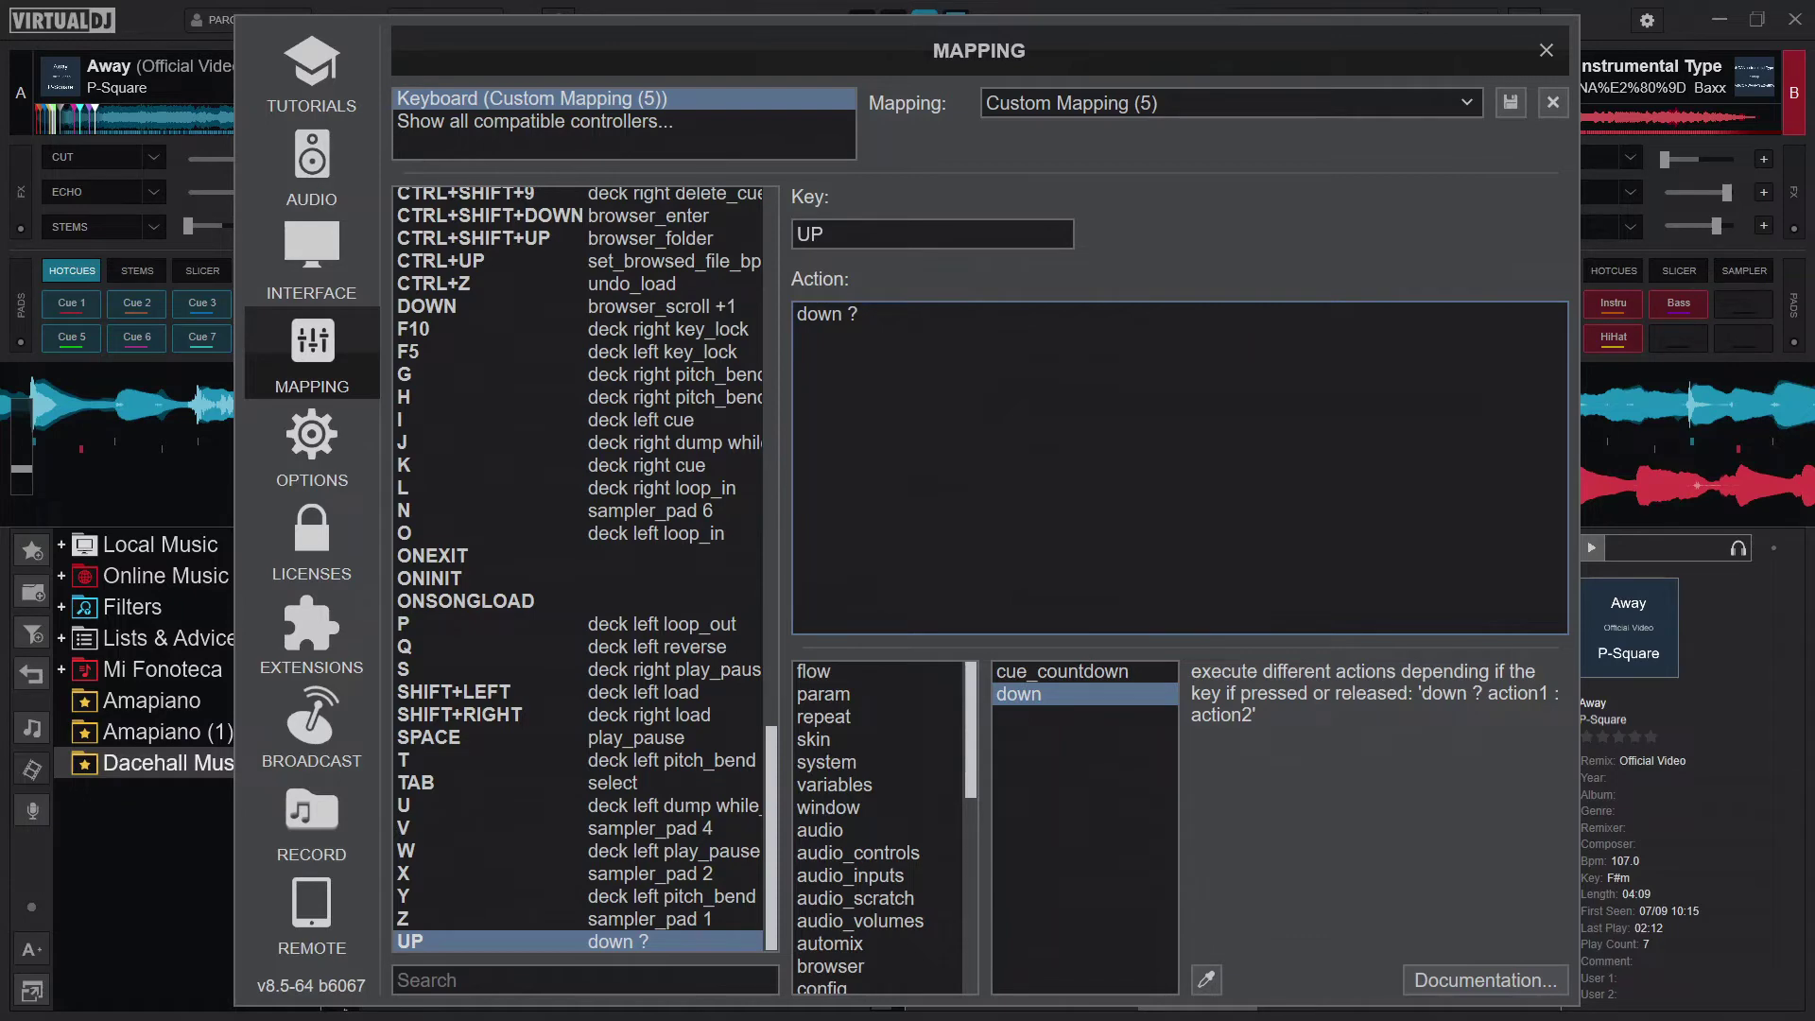
text(s)
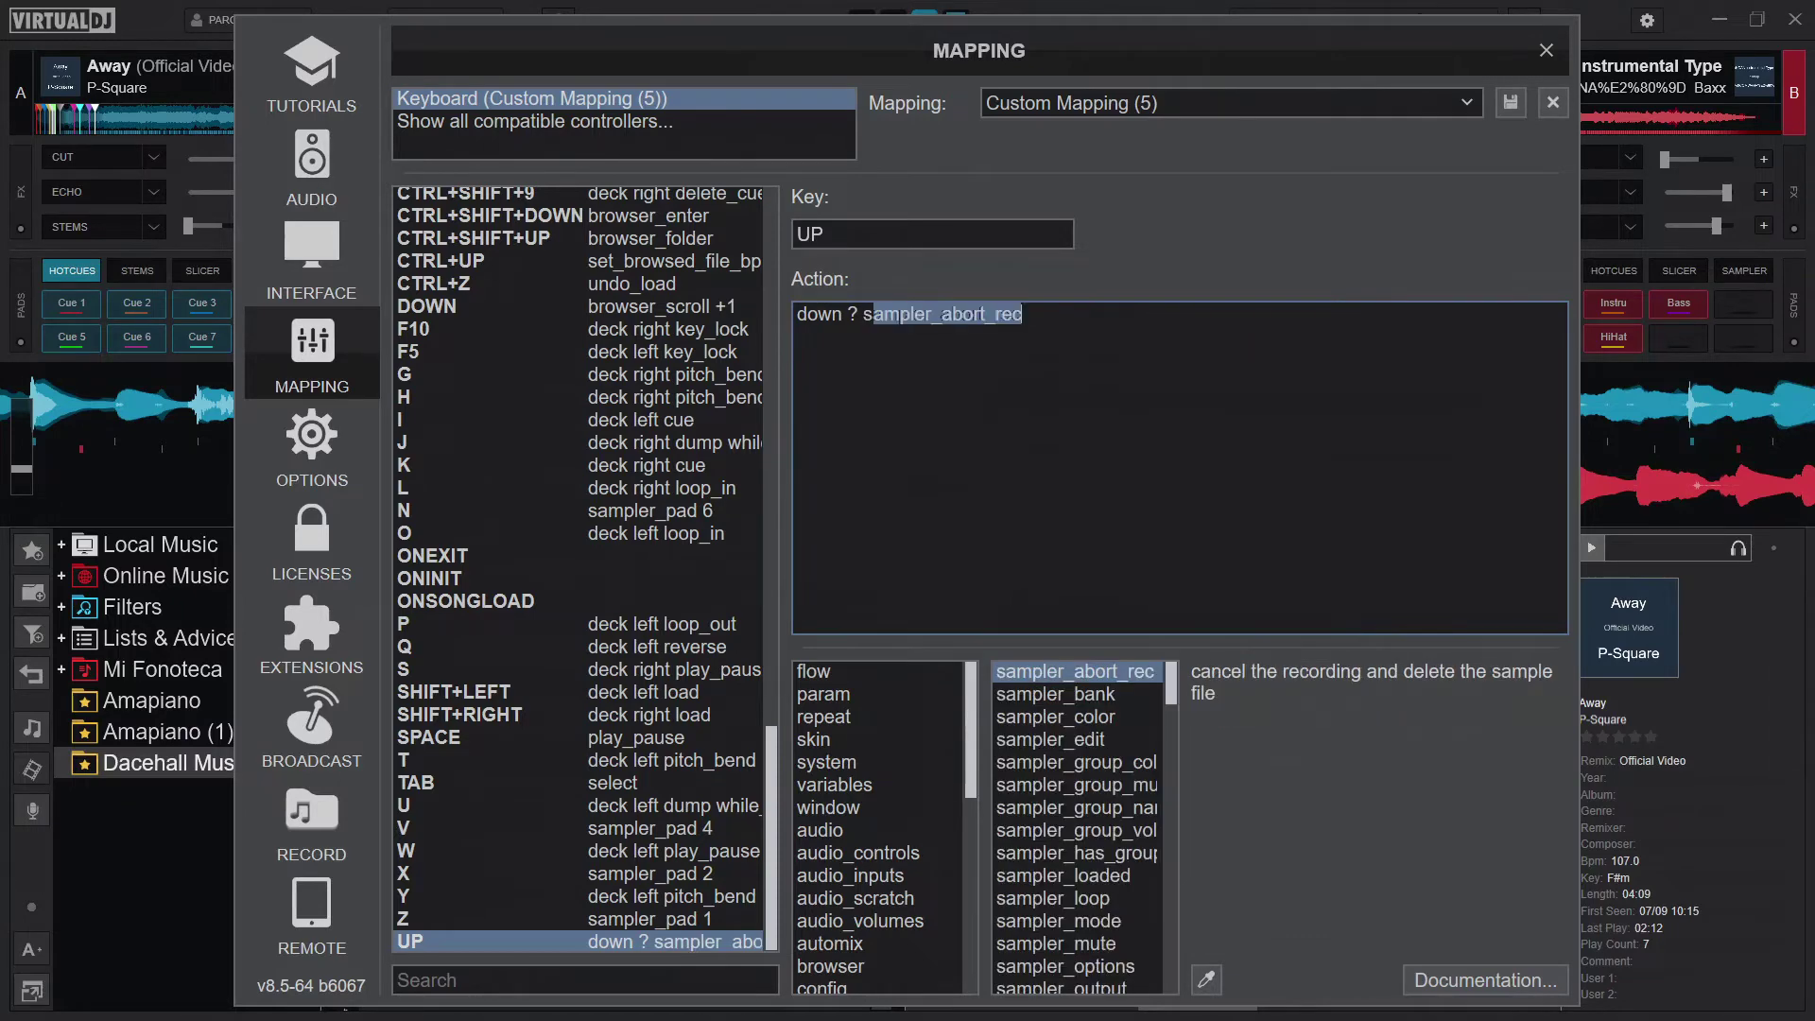
text(cratch)
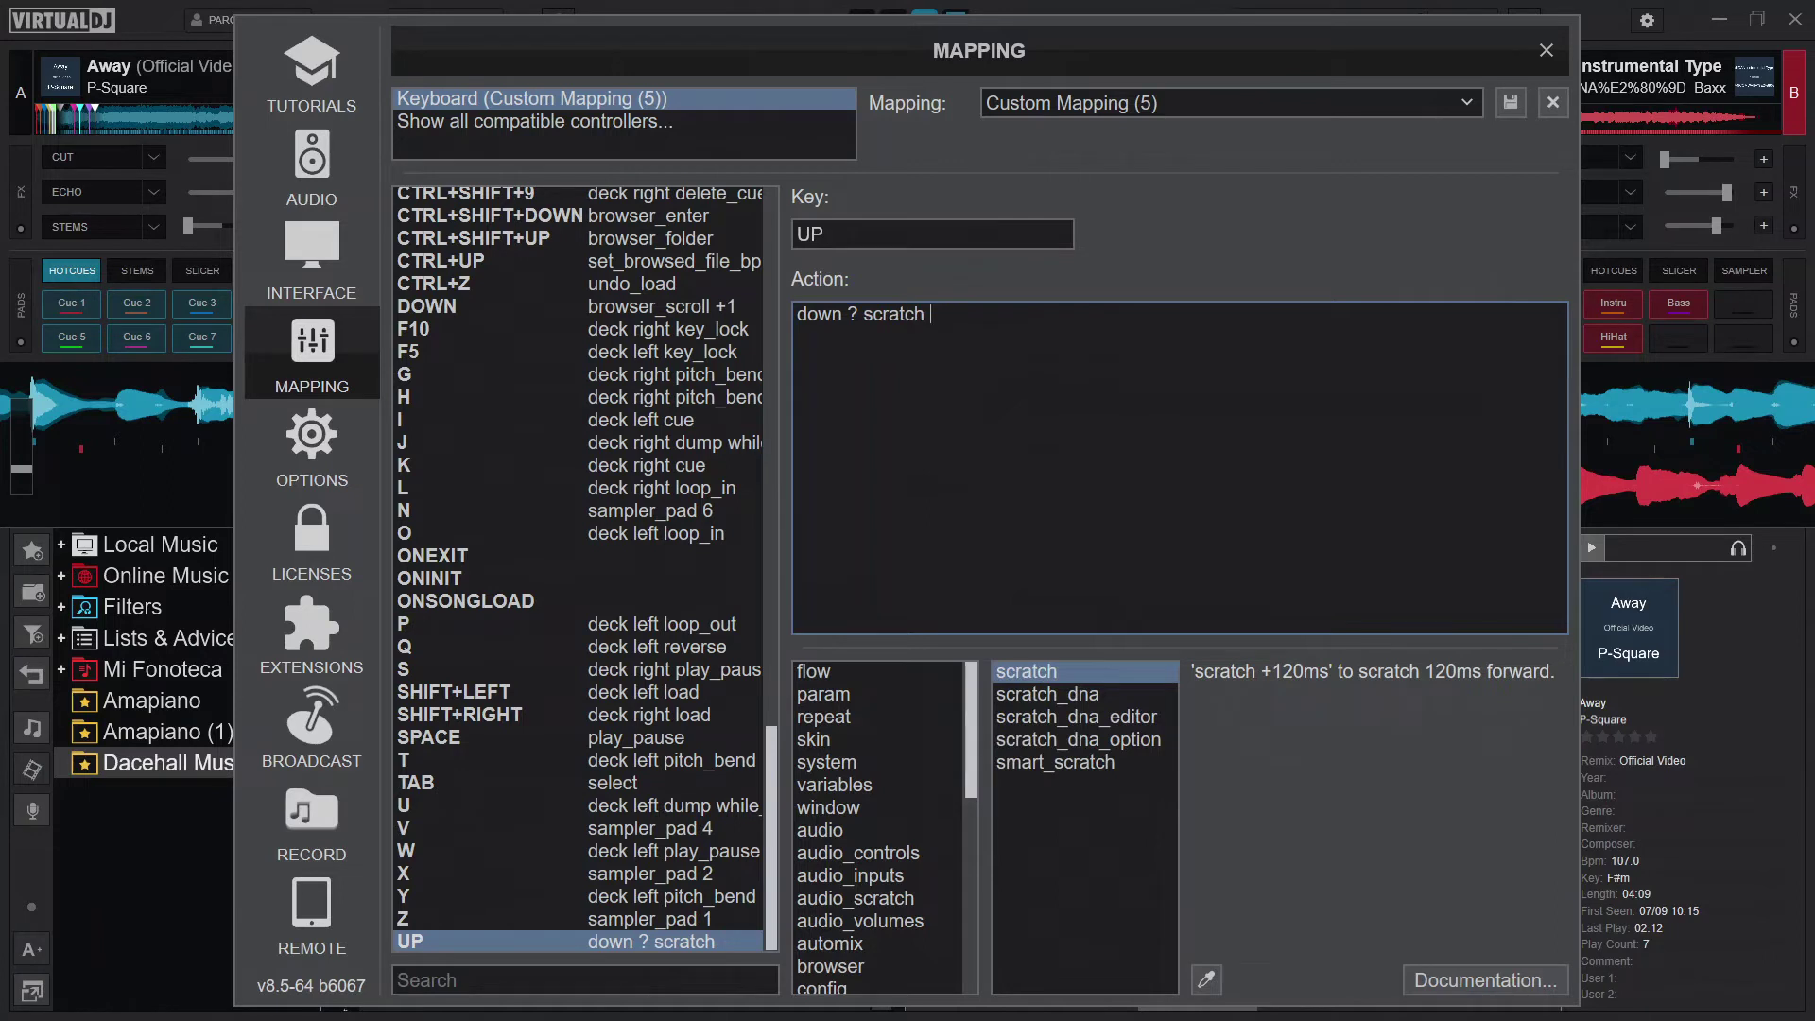
text( +120ms)
text(:)
text(goto)
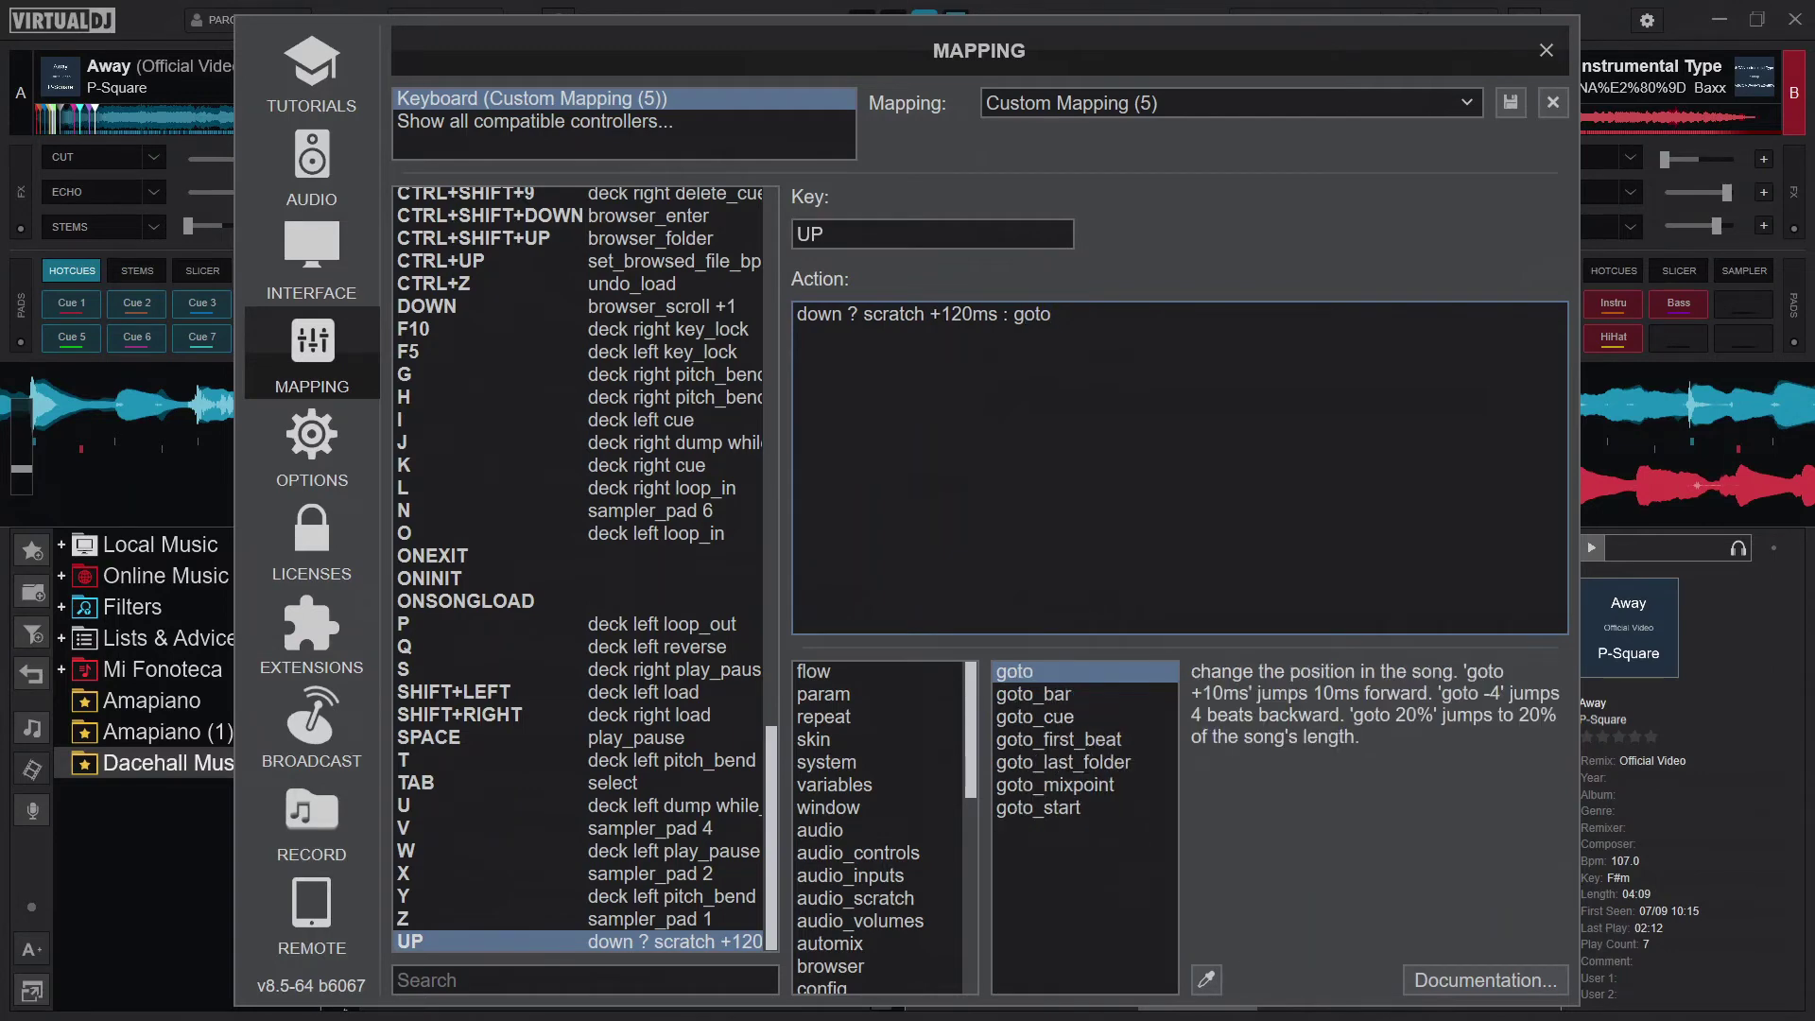
click(1060, 716)
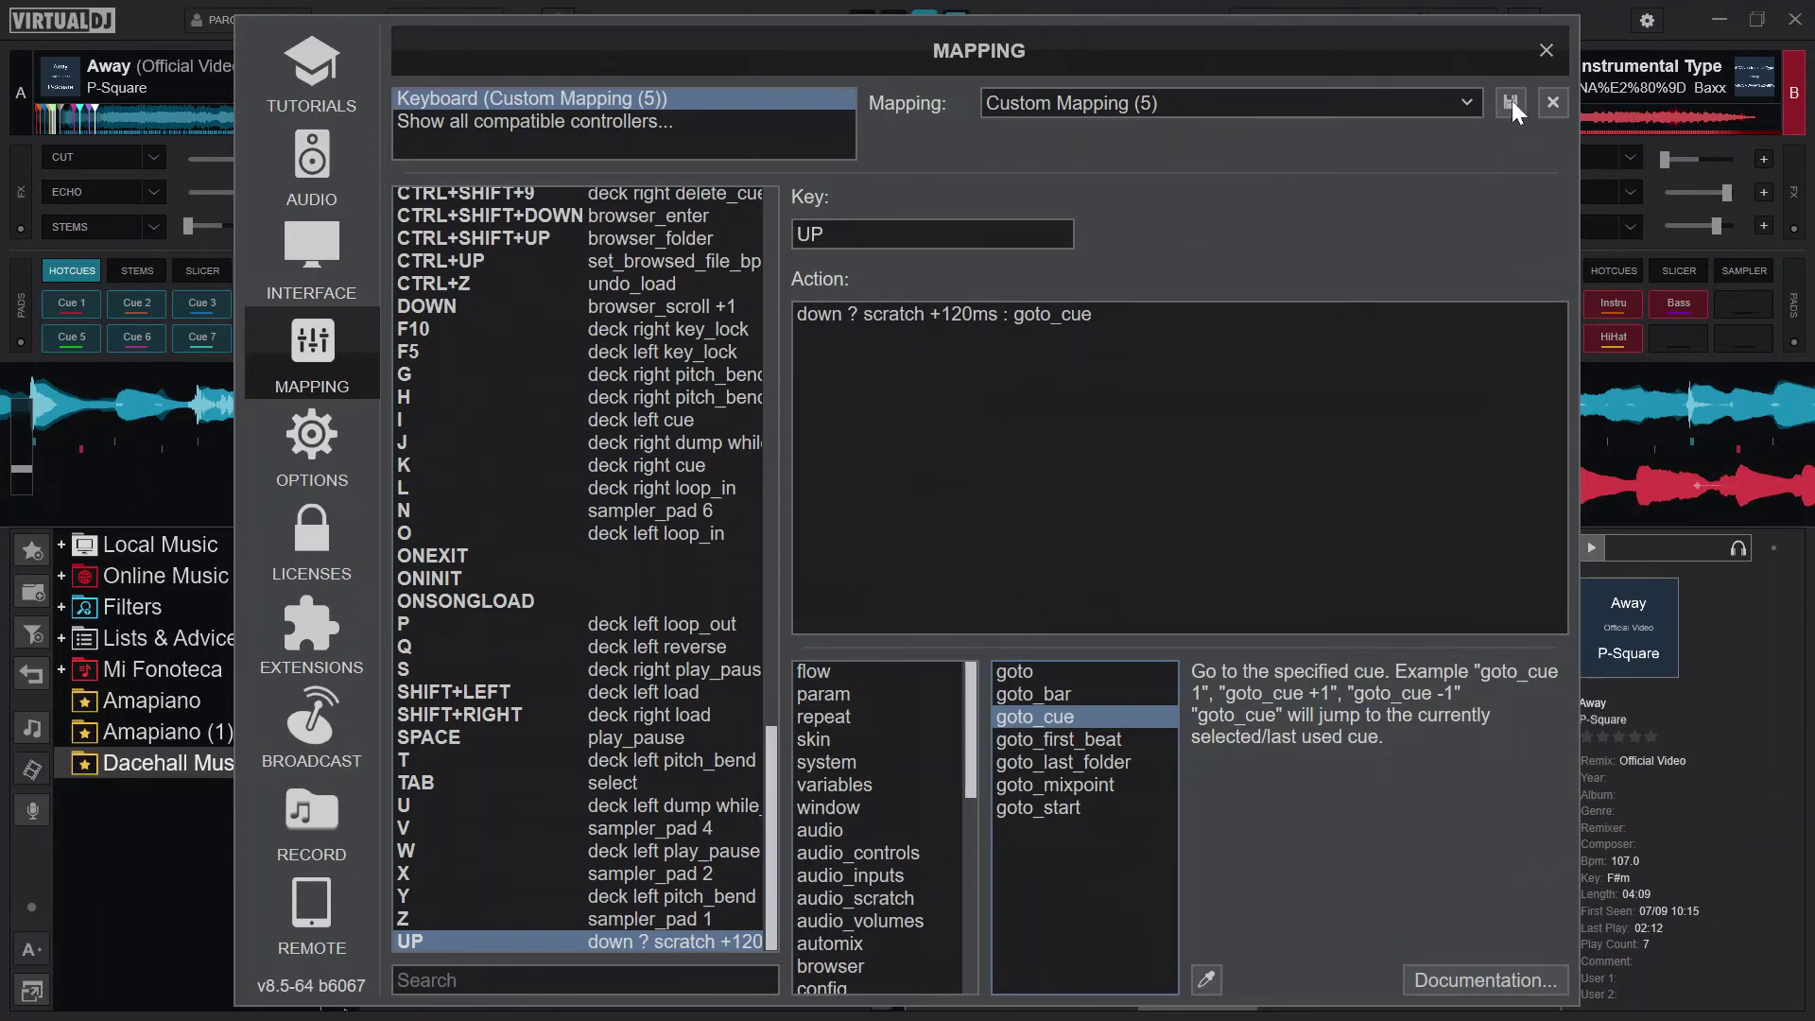
click(1558, 63)
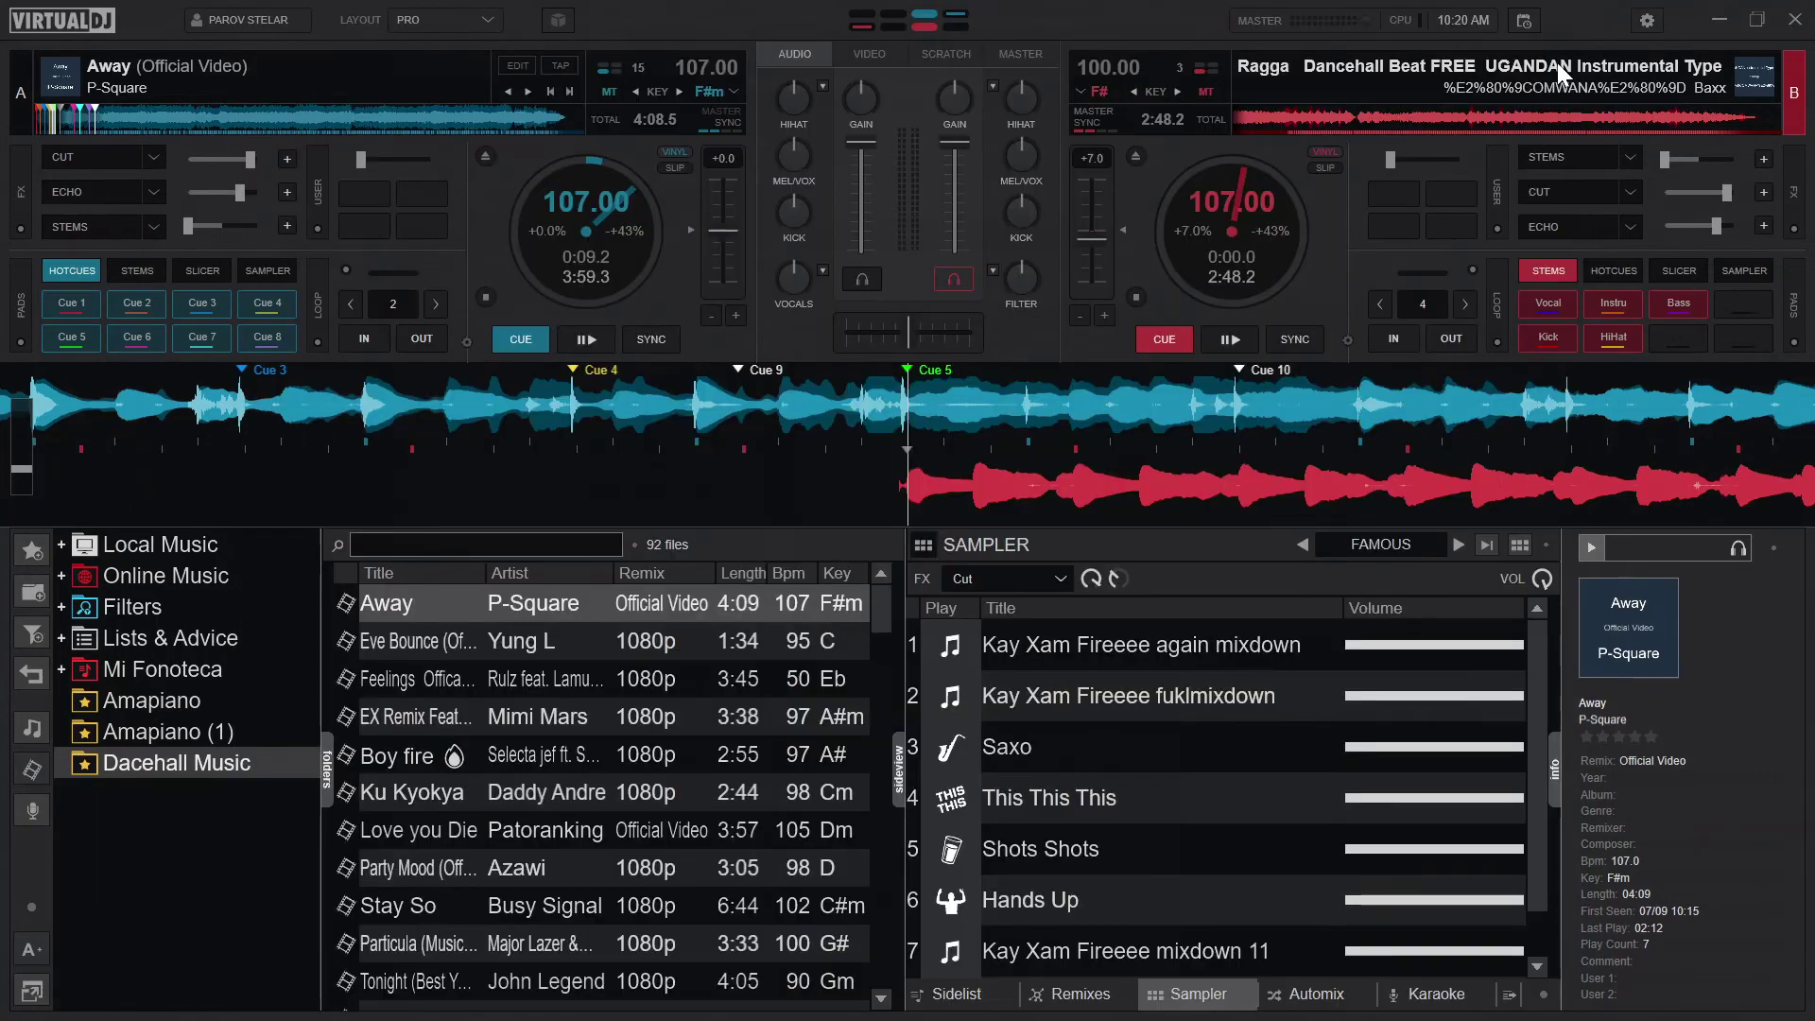